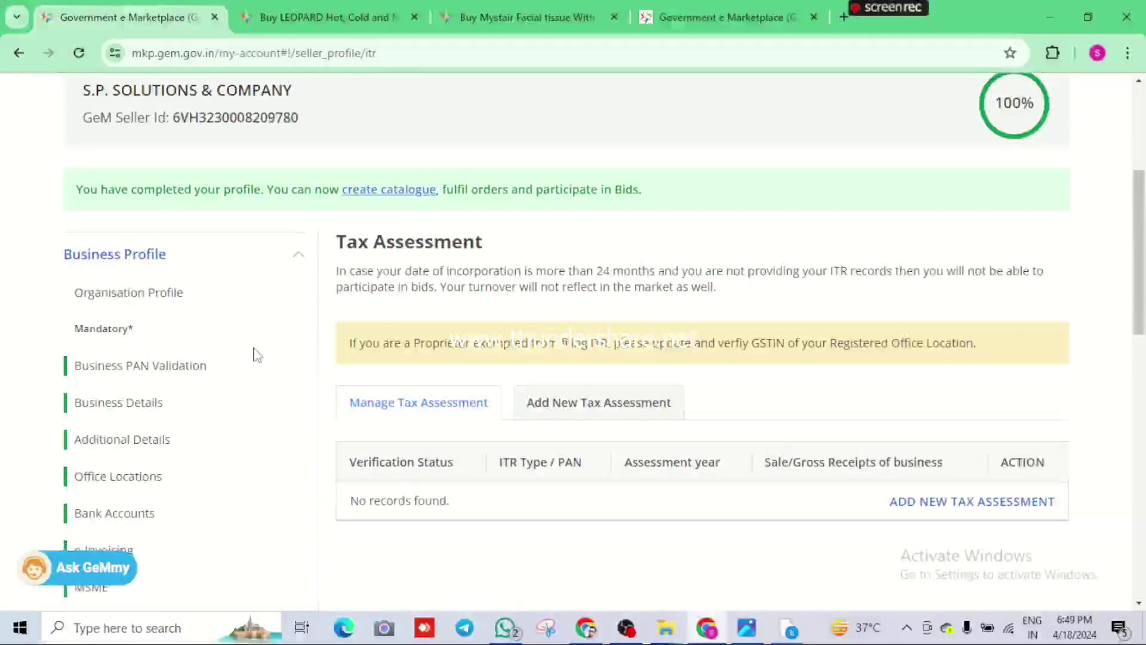
Open the form for adding a new tax assessment and check its prefilled PAN field.
scroll(173, 368, down, 1)
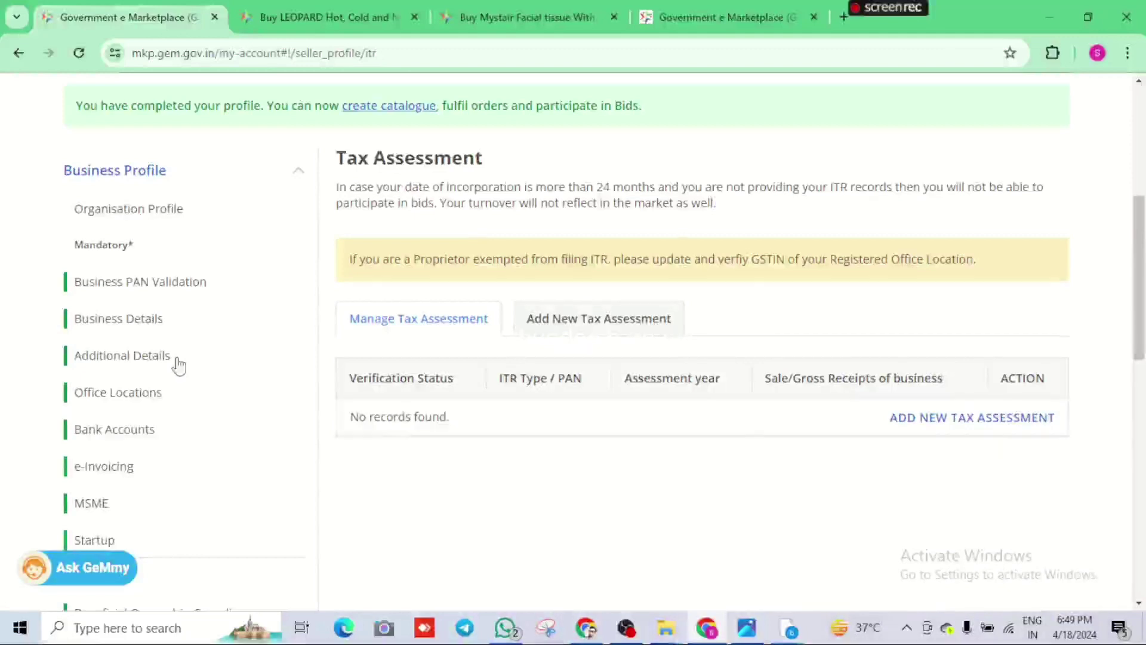
scroll(206, 315, down, 1)
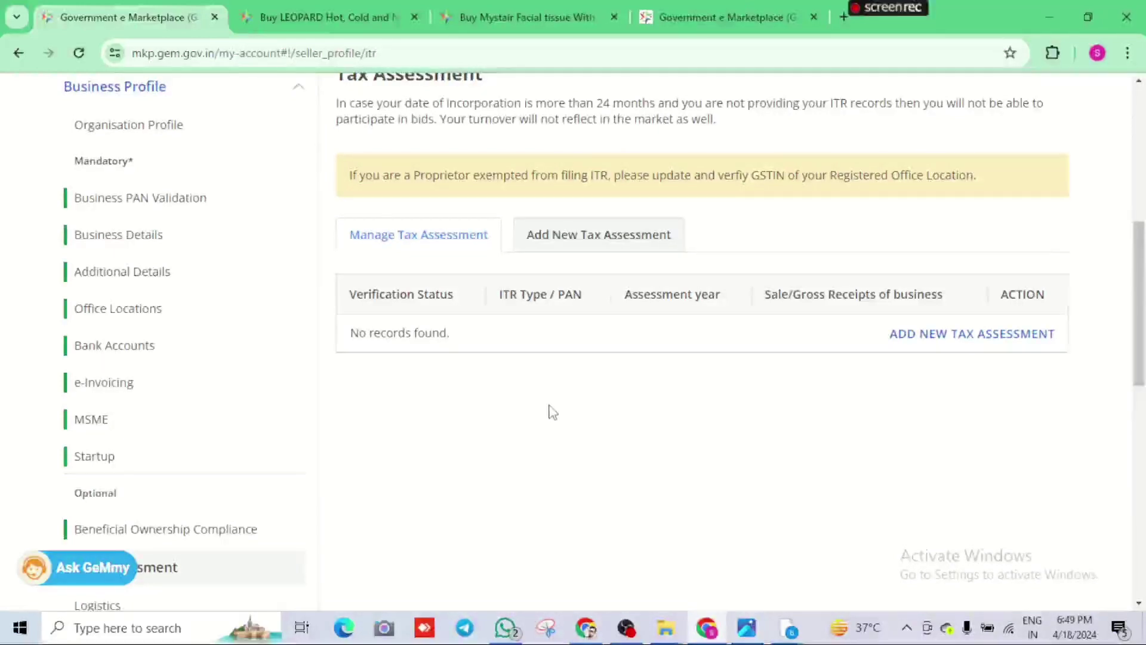
scroll(552, 409, up, 7)
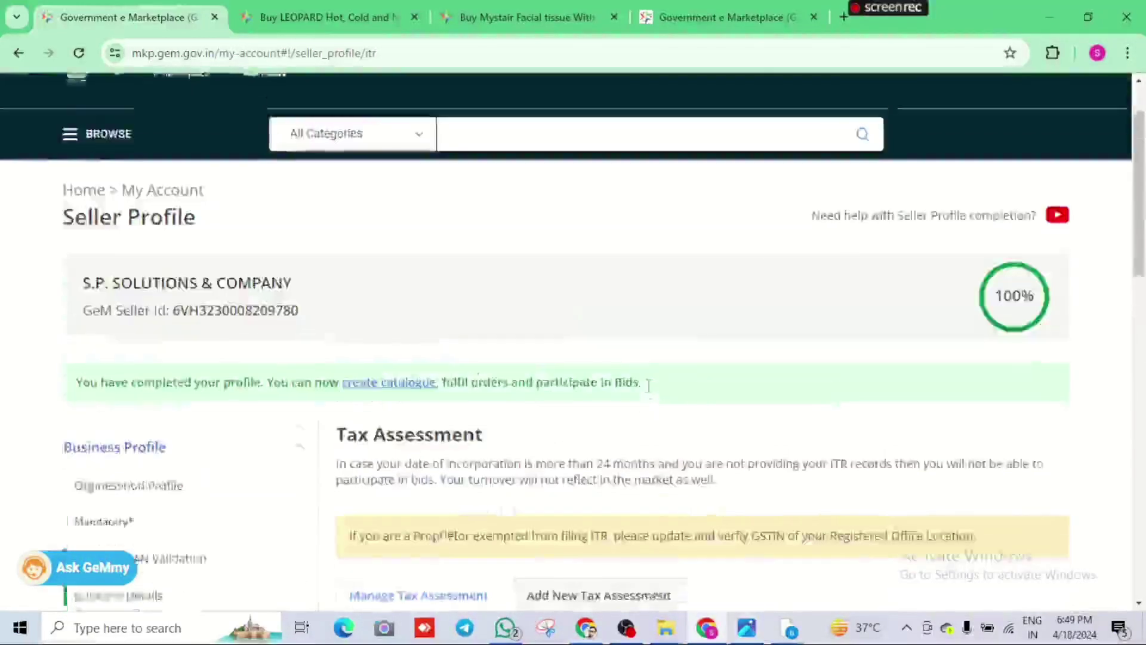
scroll(663, 358, down, 3)
scroll(746, 324, up, 3)
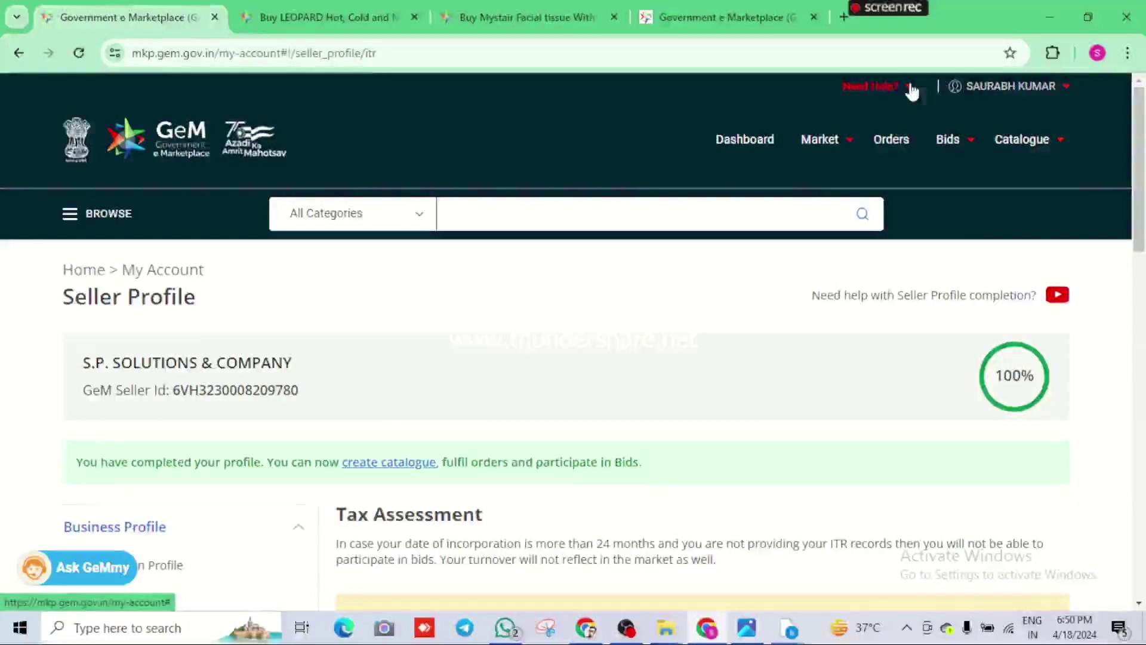
scroll(909, 89, down, 5)
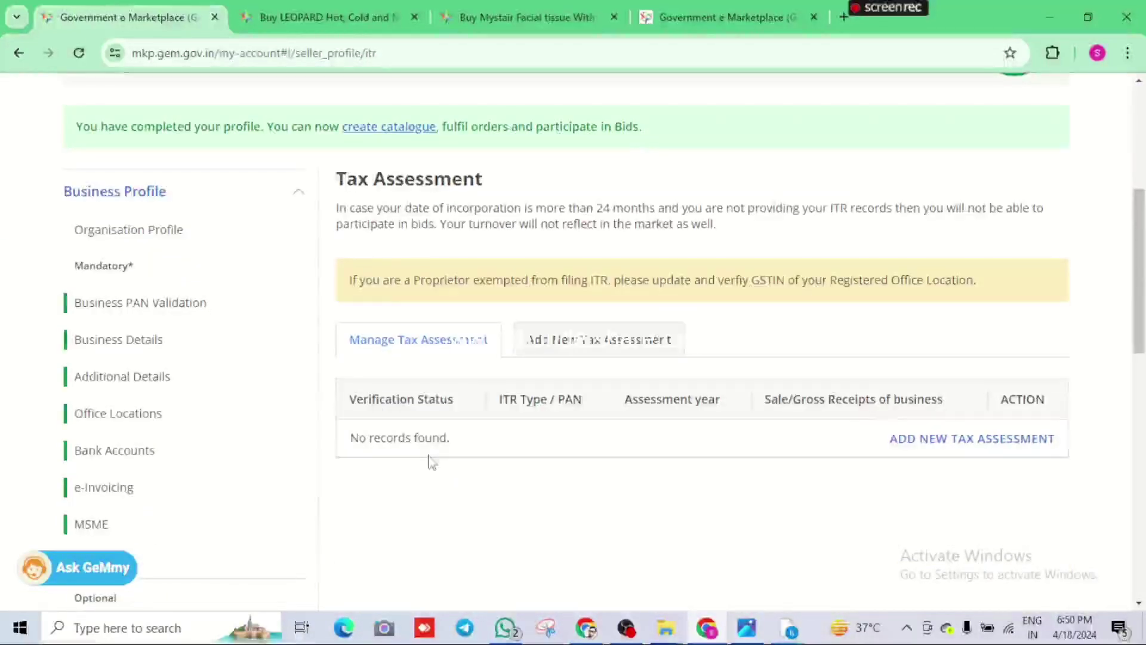
click(902, 452)
scroll(884, 442, down, 8)
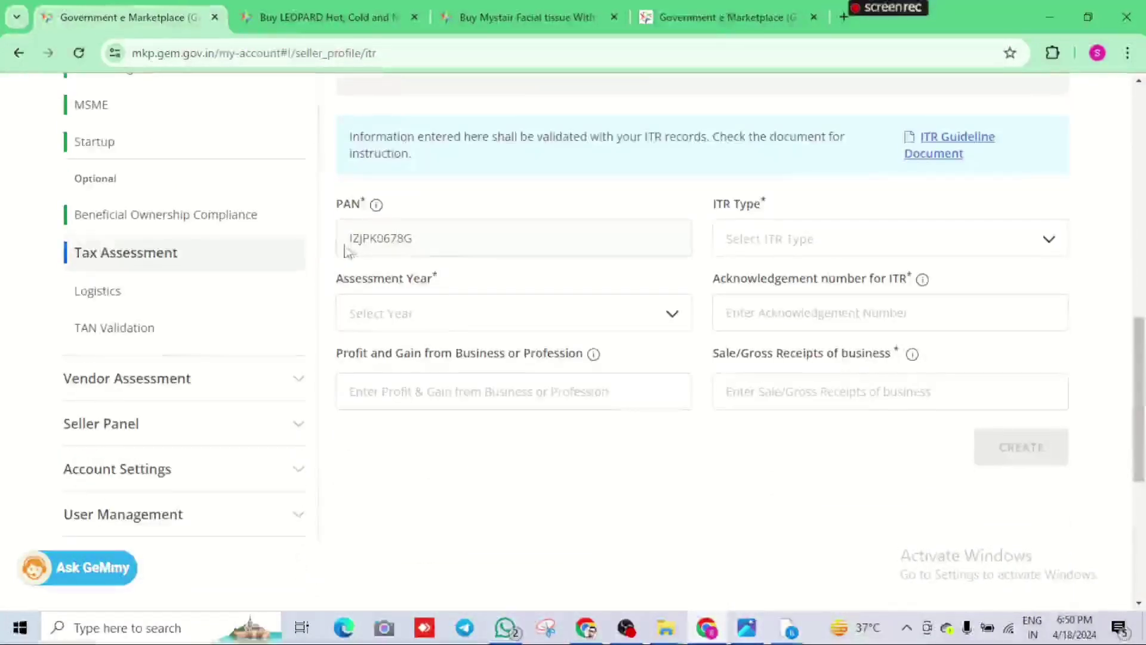
drag(348, 247, 411, 255)
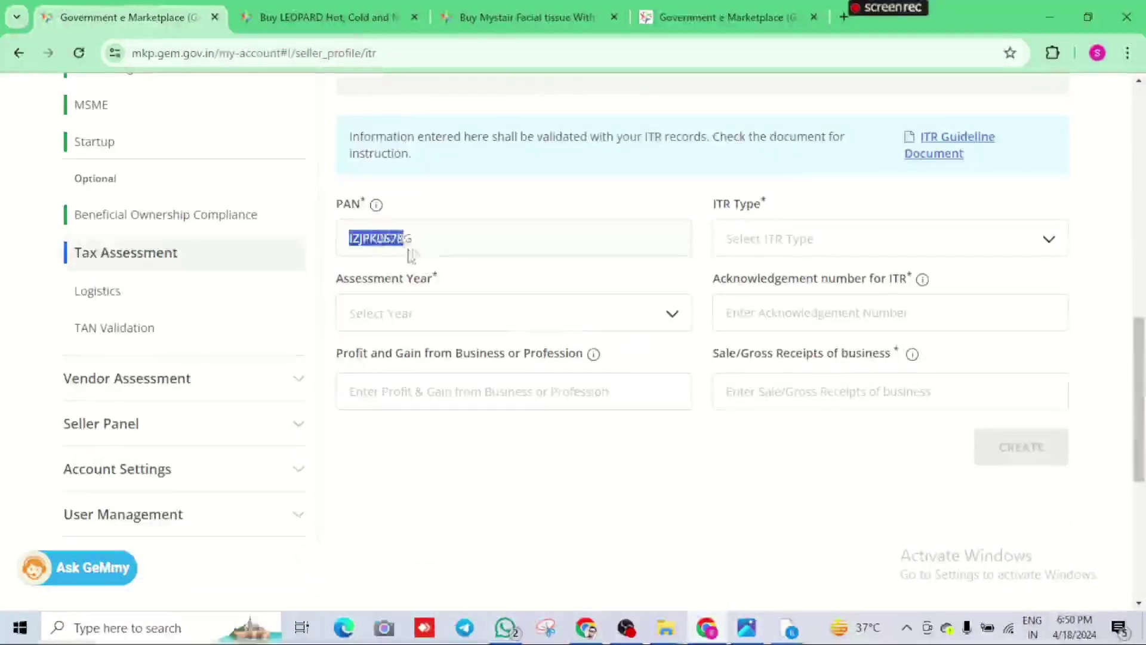
Select ITR-4 as the ITR type and 2022-2023 as the assessment year for the new tax assessment.
click(852, 248)
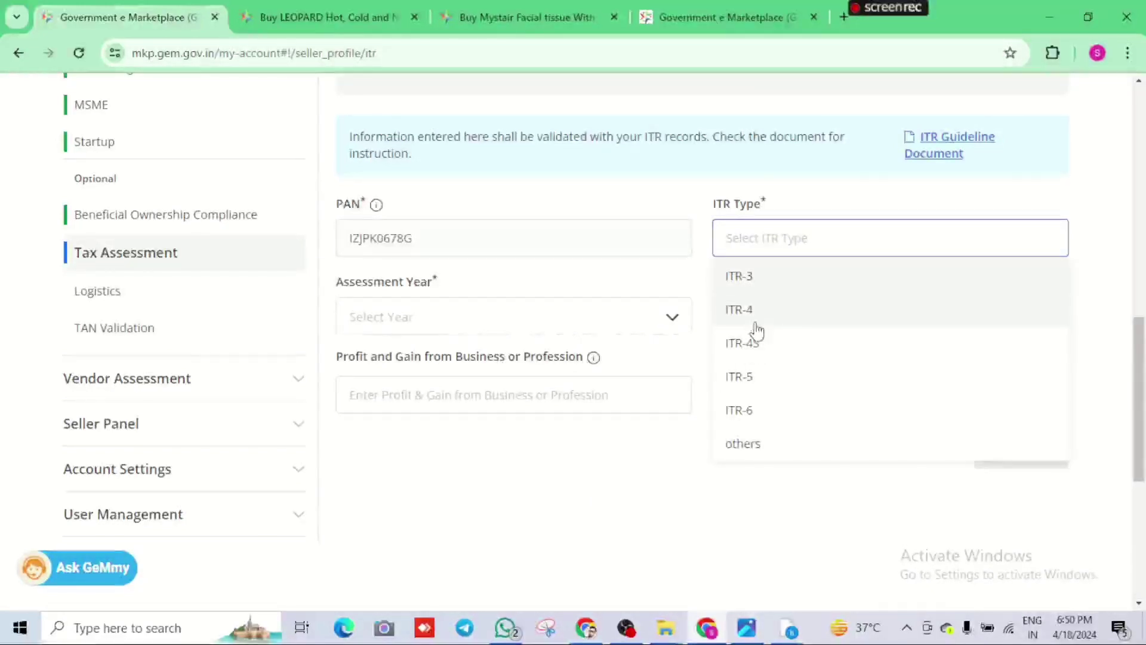
click(742, 309)
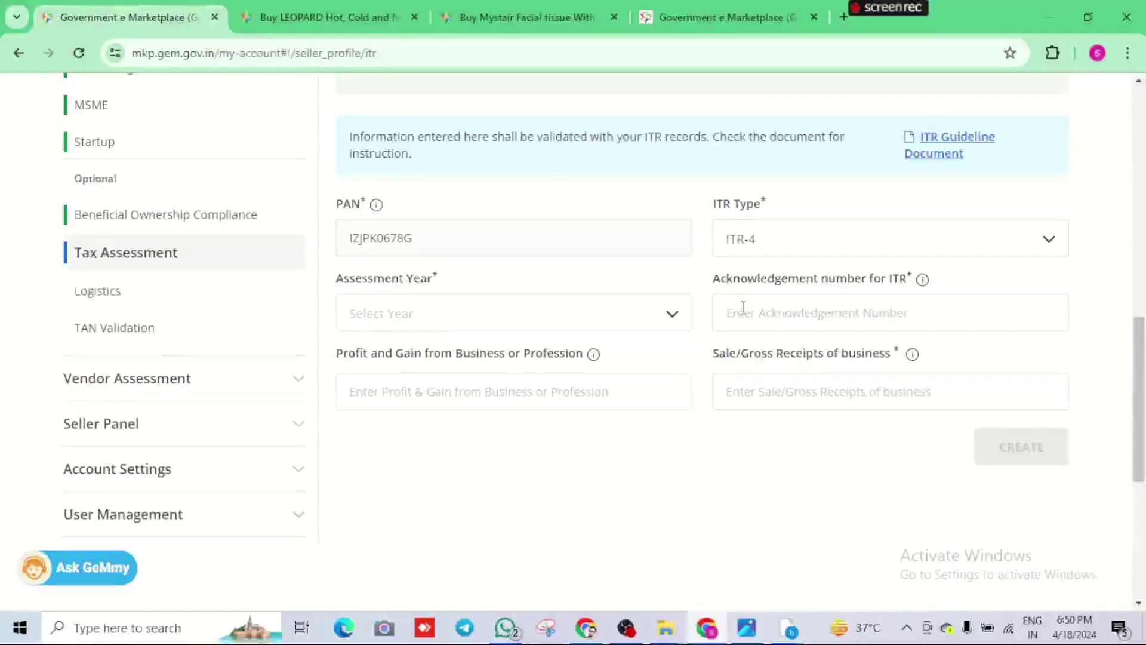
click(594, 327)
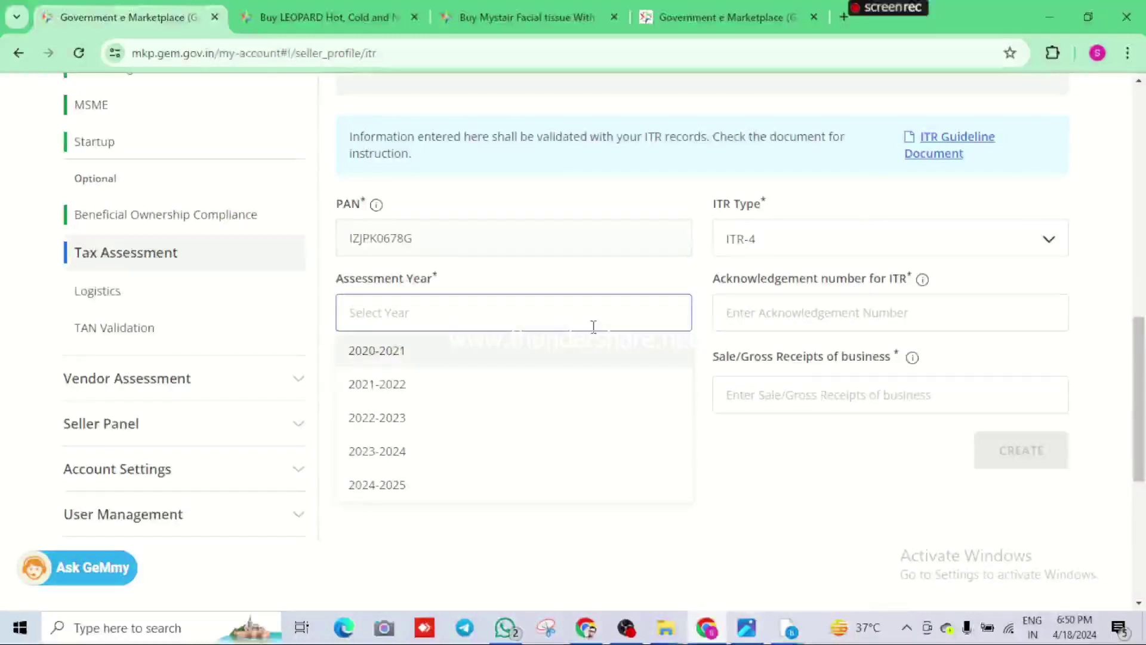
click(377, 419)
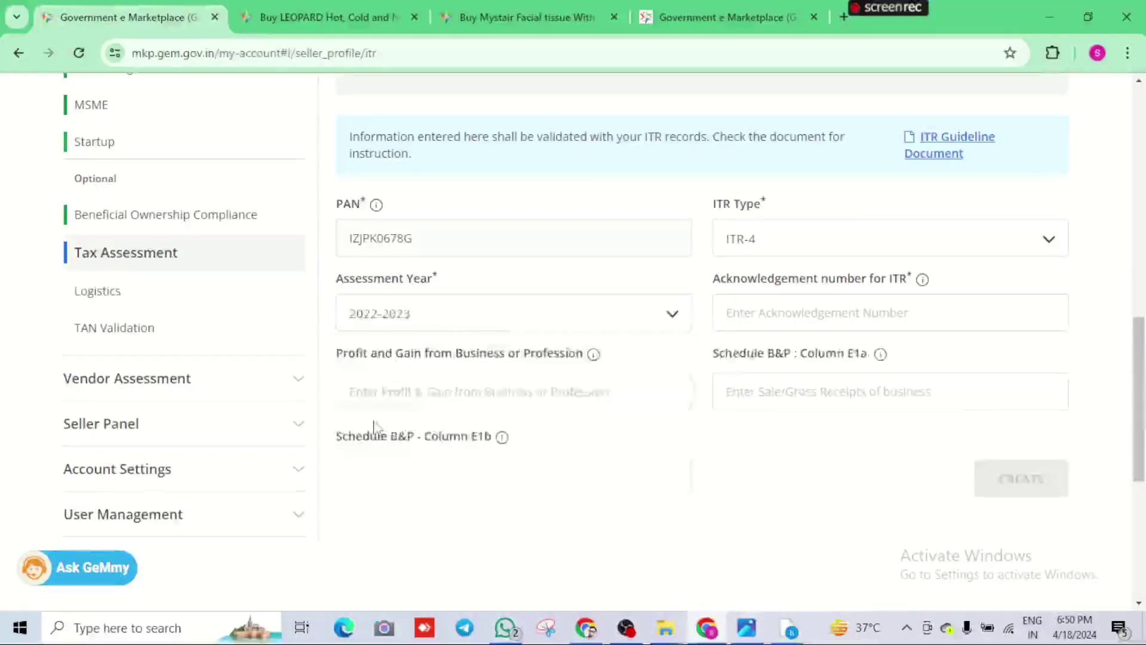
click(809, 318)
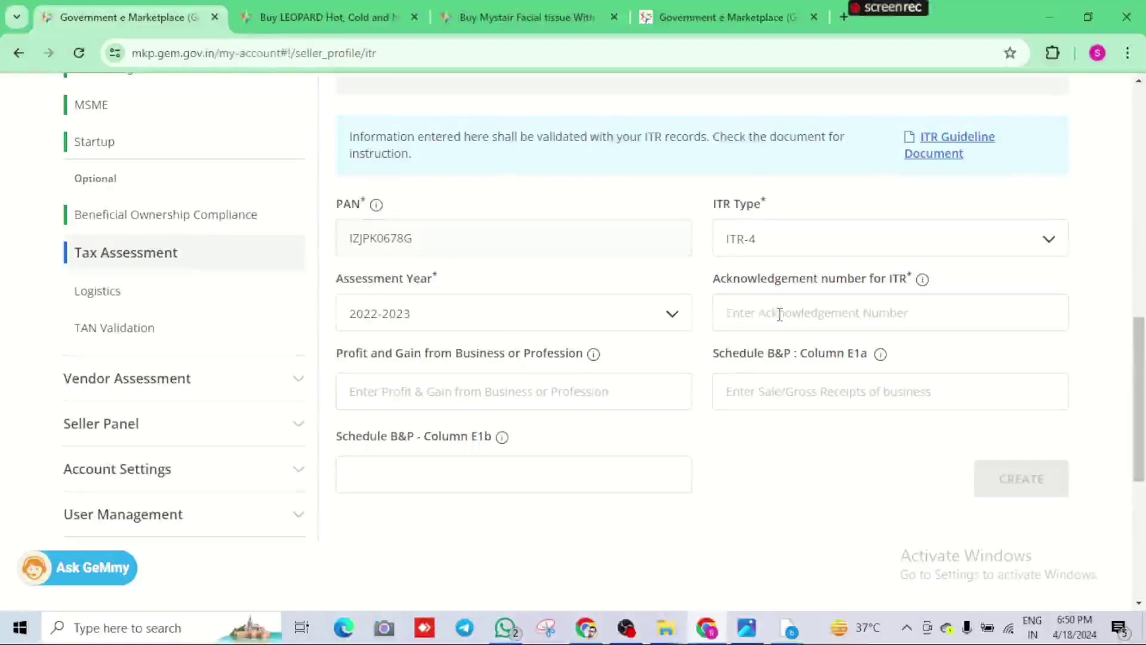
Change the ITR type of the new tax assessment to ITR-3.
click(767, 239)
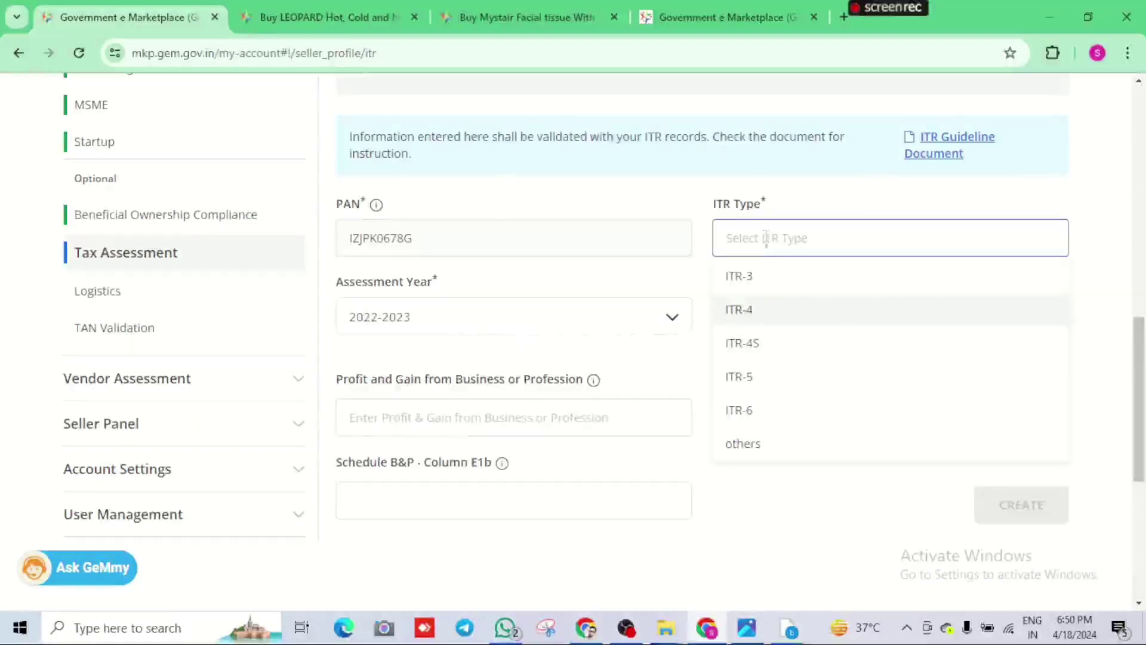
click(750, 285)
scroll(751, 292, down, 2)
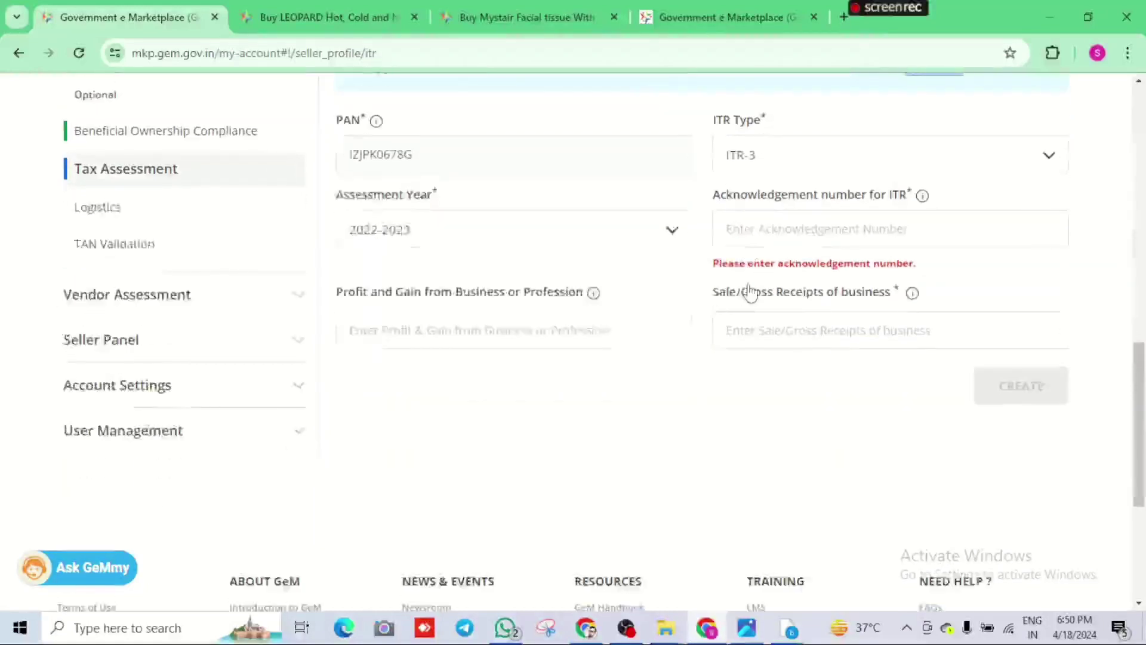
scroll(751, 292, up, 2)
click(785, 319)
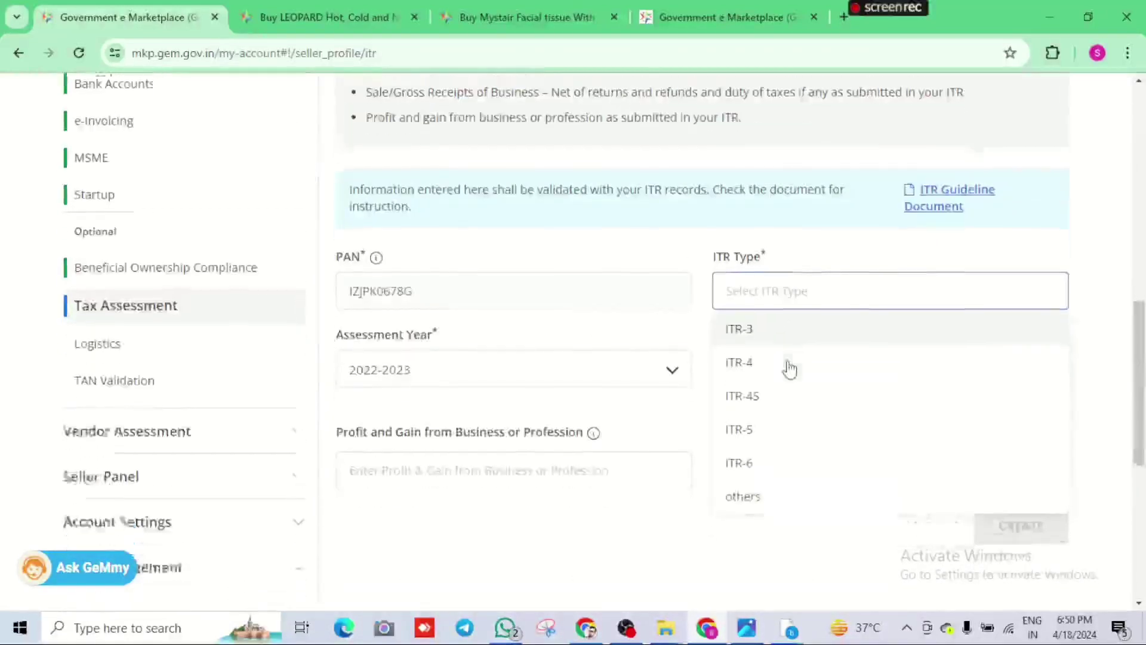
scroll(789, 369, down, 2)
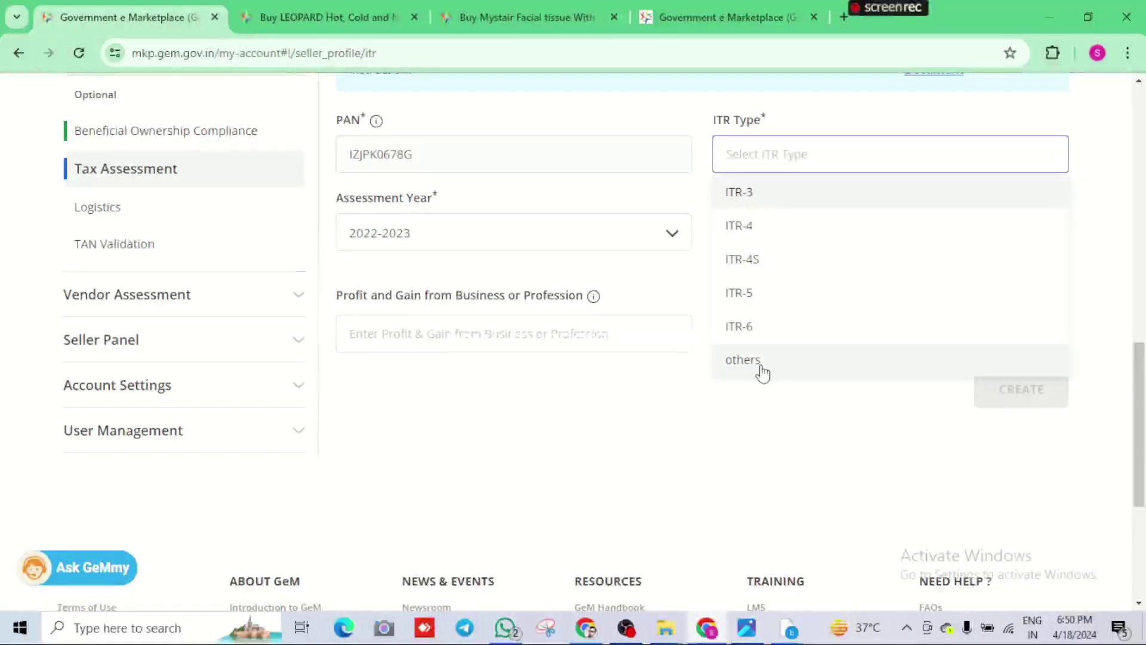
click(748, 203)
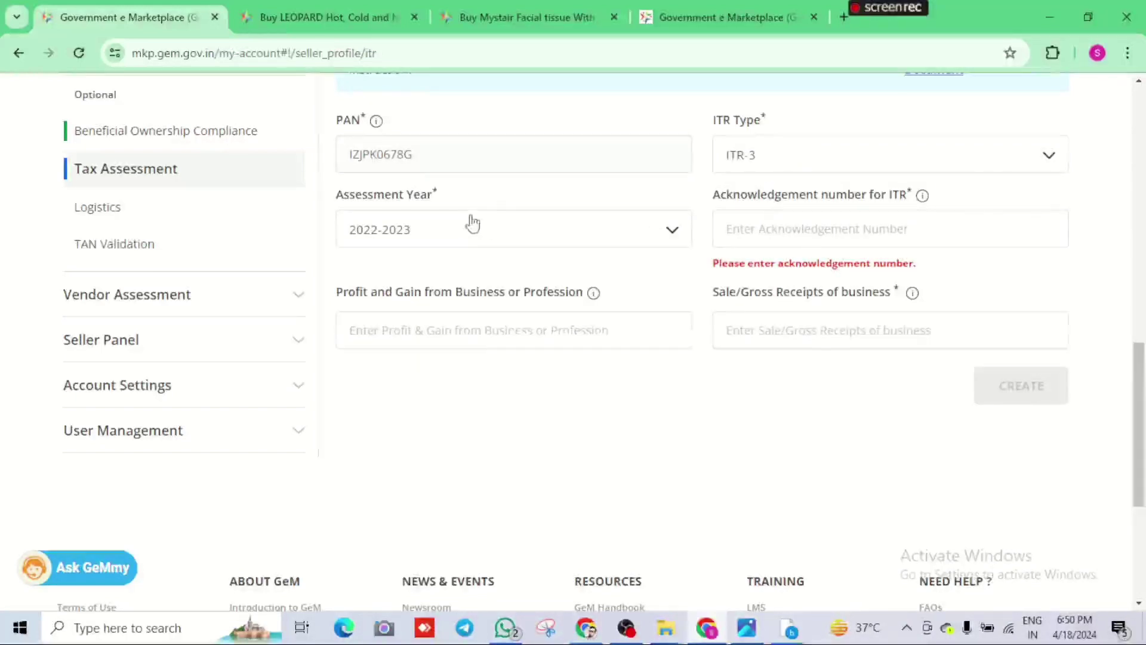
Examine the fields for acknowledgement number, profit and gain from business, and sale/gross receipts in the assessment form.
click(812, 234)
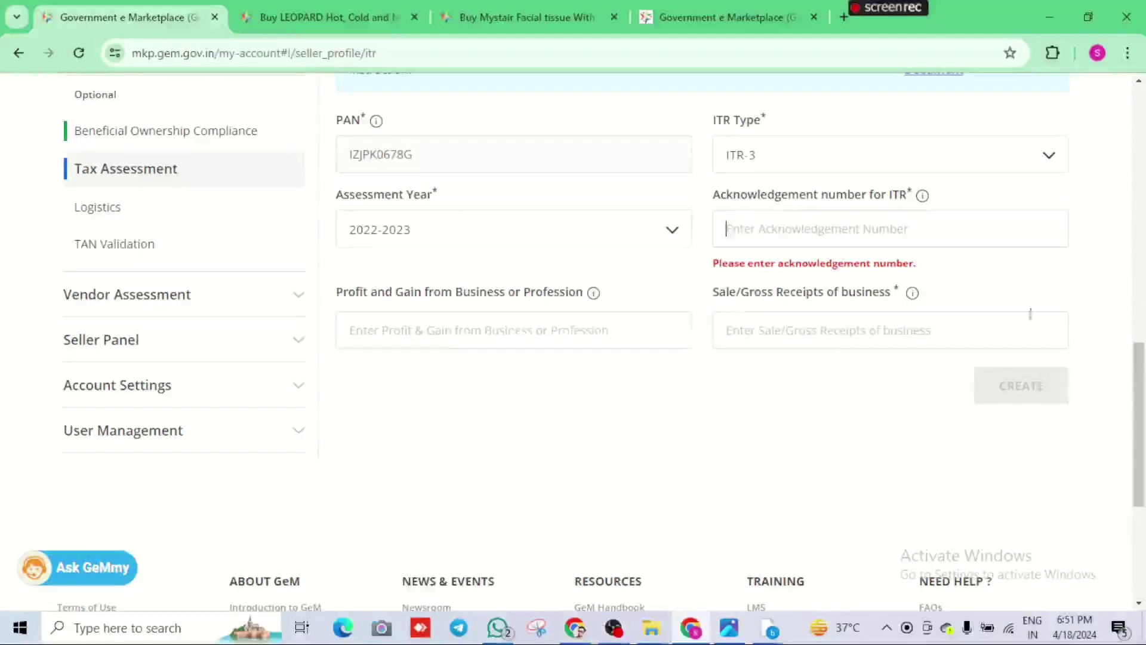
click(456, 332)
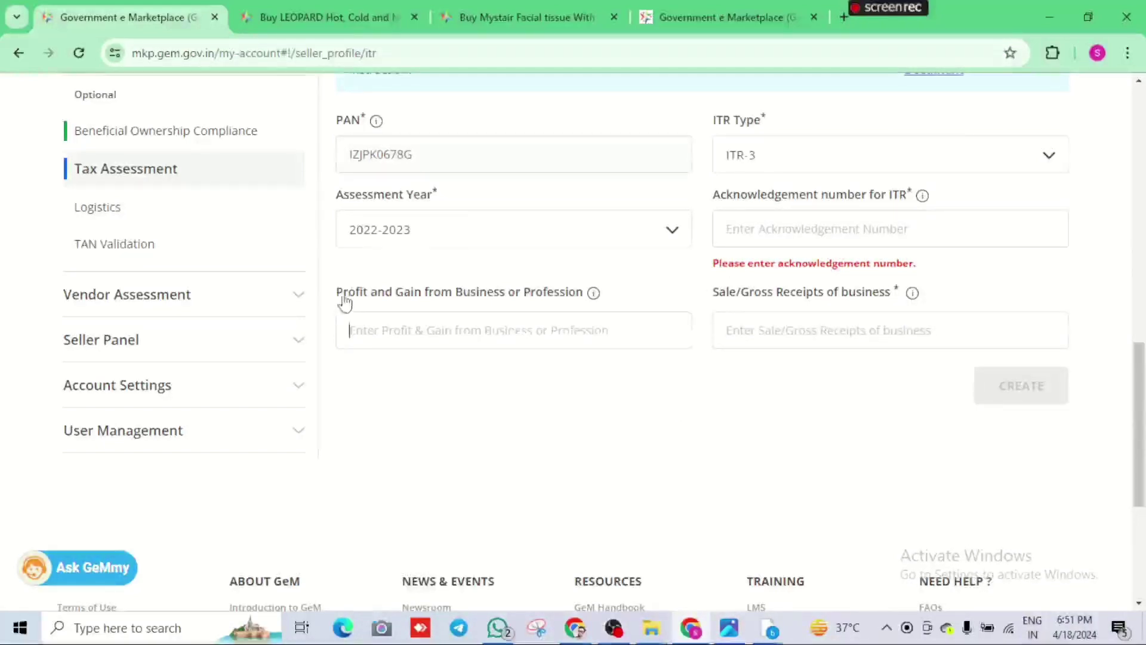
drag(345, 304, 919, 301)
click(774, 418)
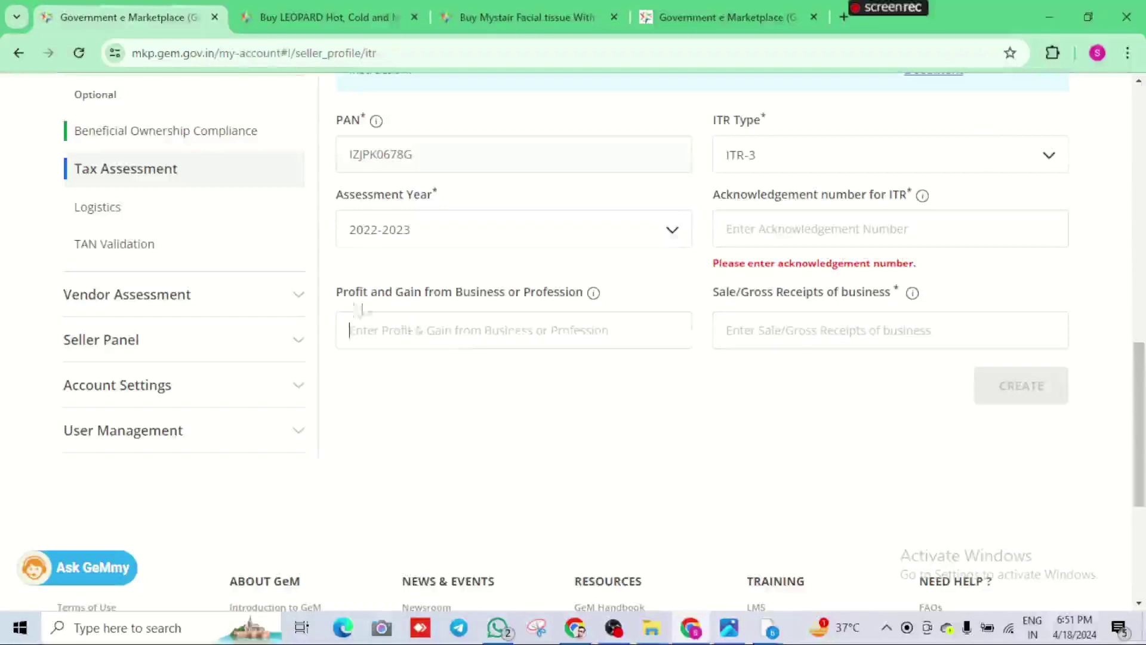
drag(342, 292, 812, 313)
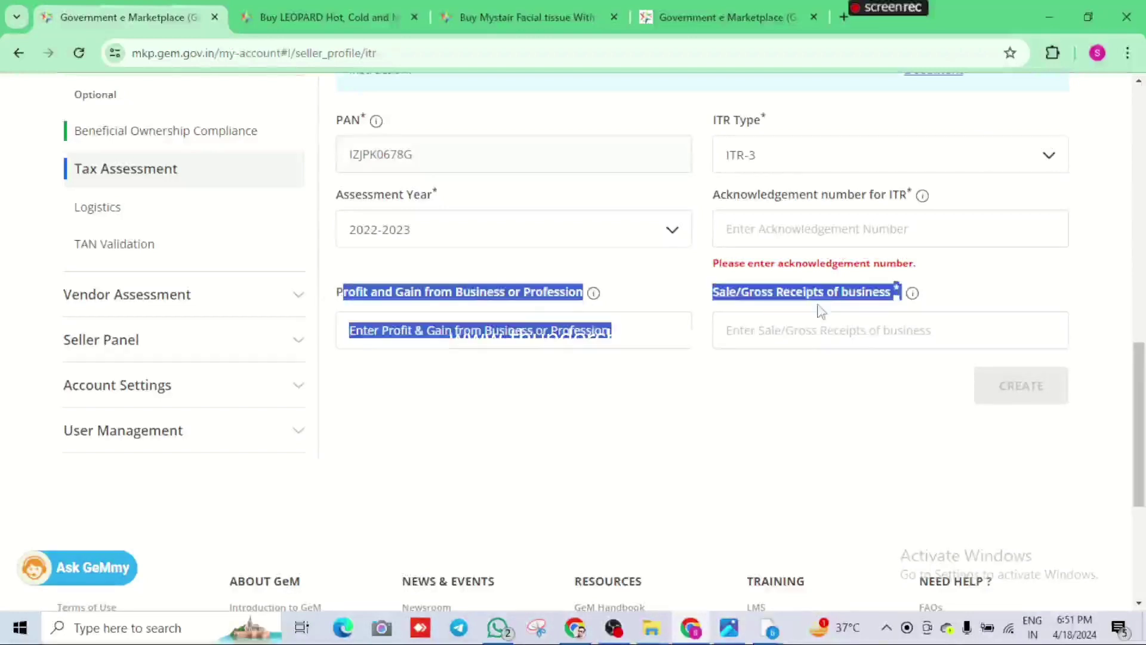
click(747, 394)
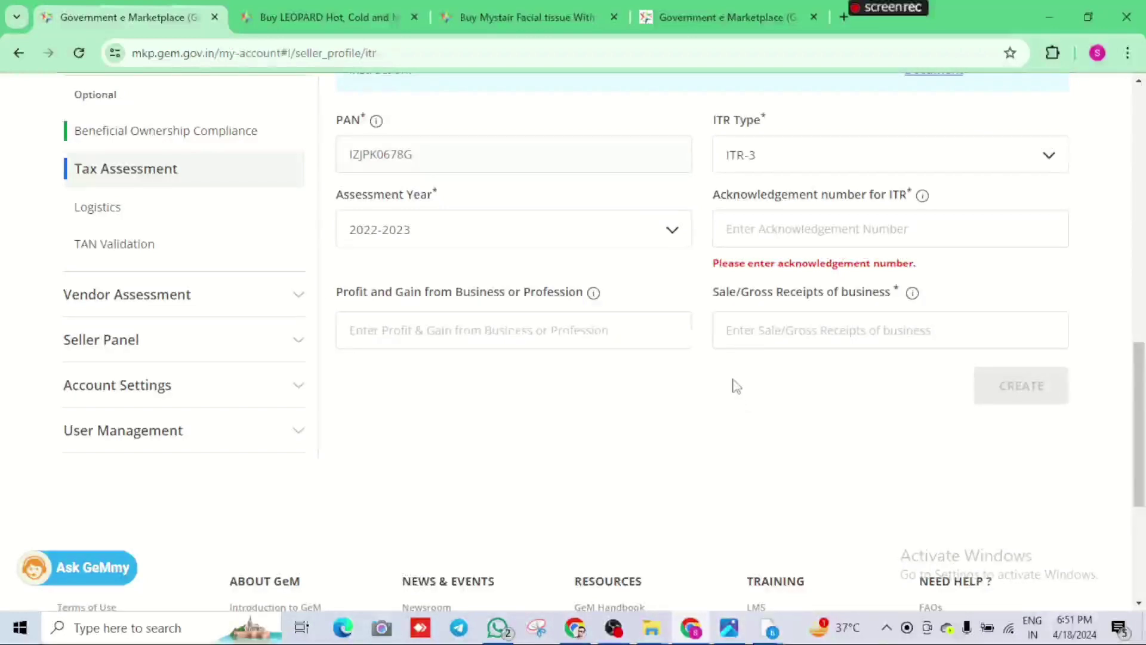
Review the Tax Assessment notices, the entry instructions and the assessment form on the seller profile page.
scroll(679, 379, up, 5)
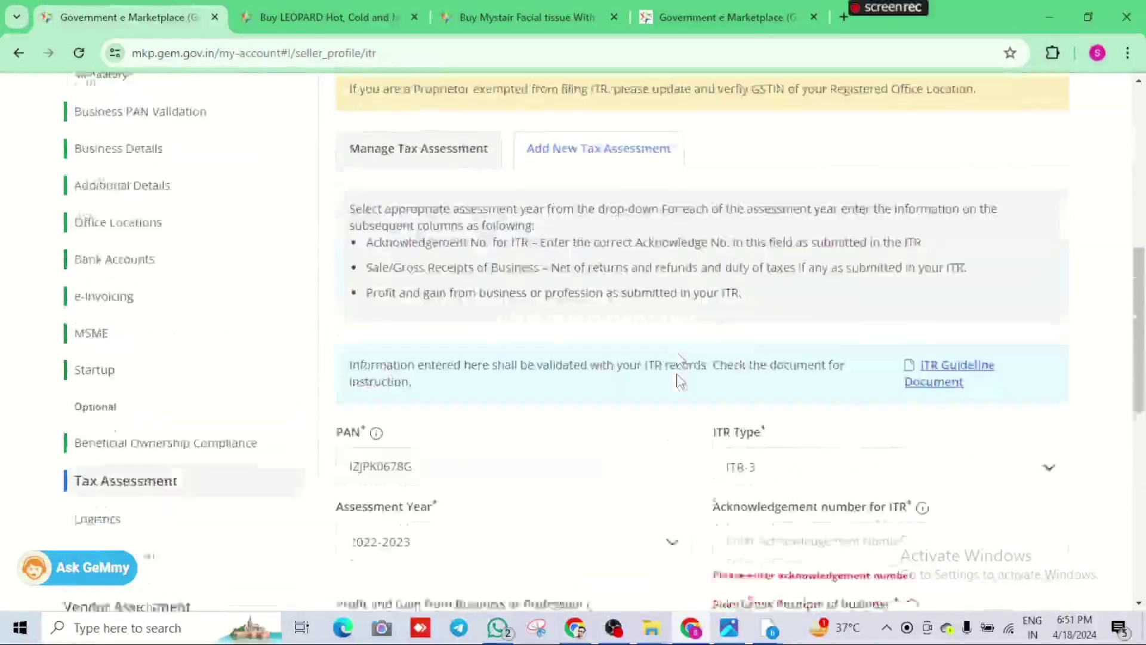
scroll(678, 379, up, 8)
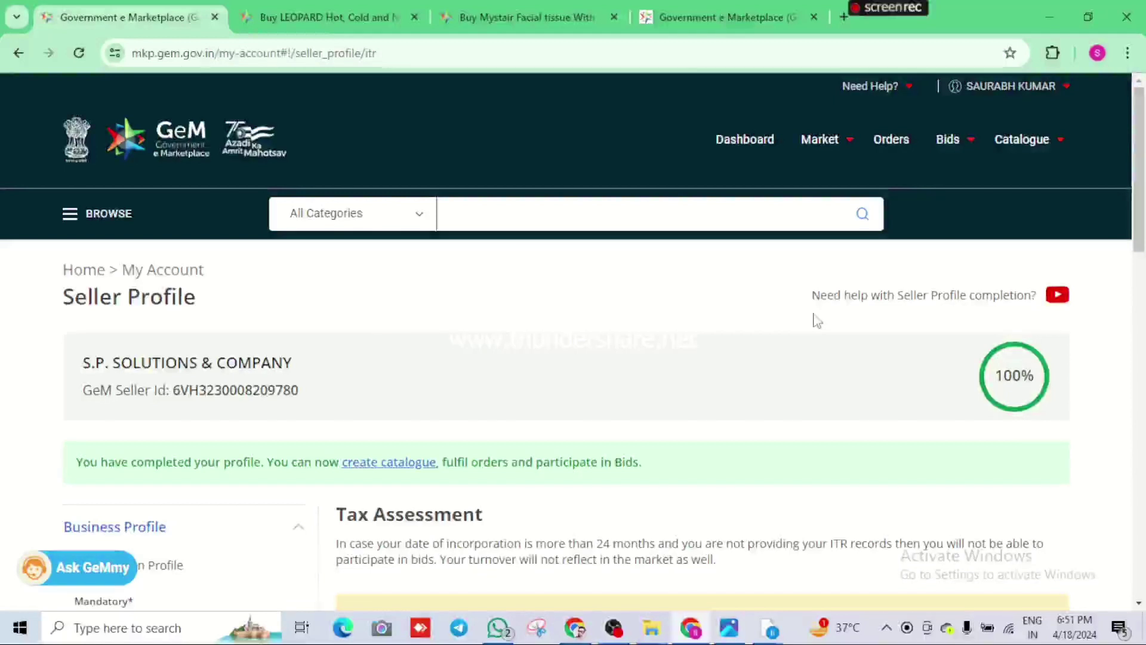
scroll(815, 320, down, 4)
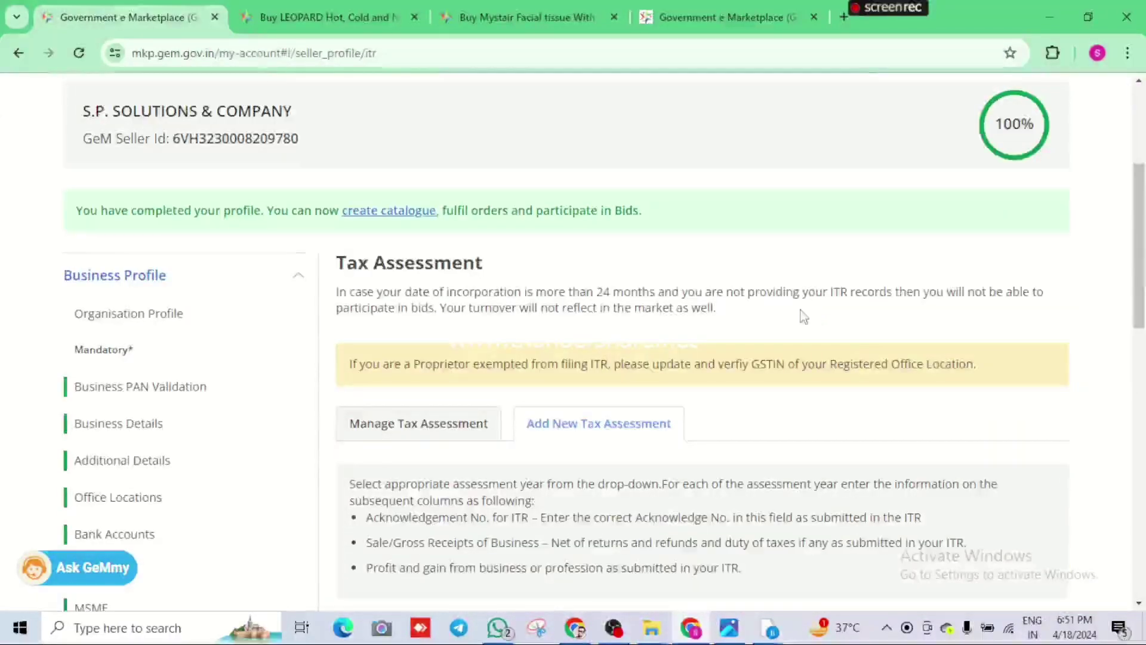
scroll(804, 316, down, 4)
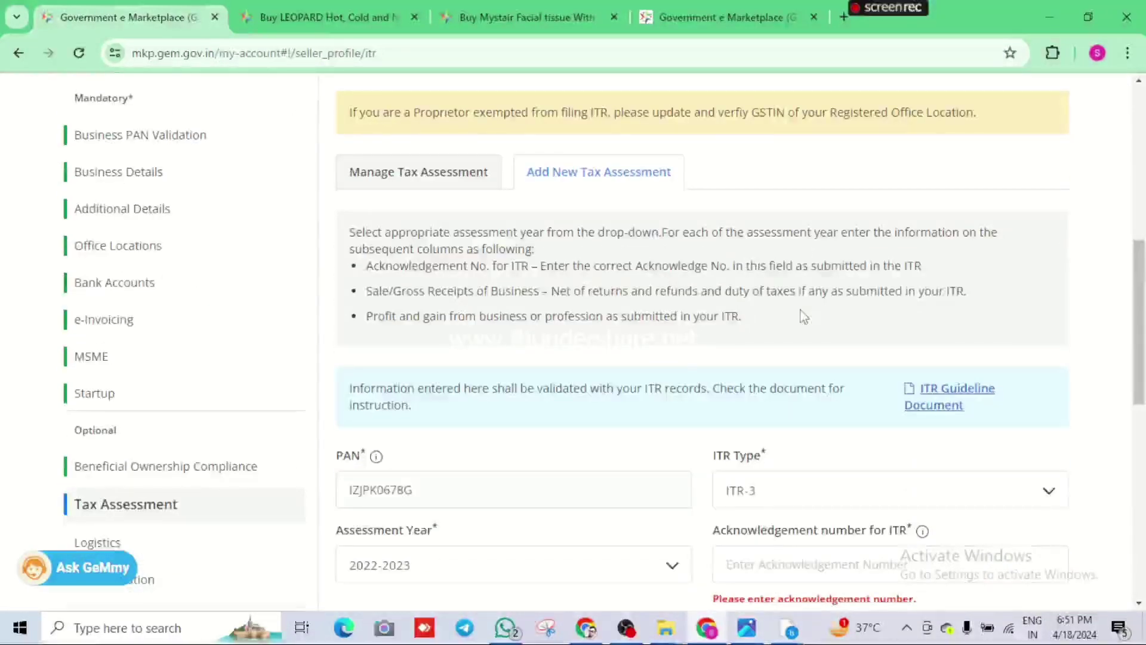
scroll(804, 316, down, 1)
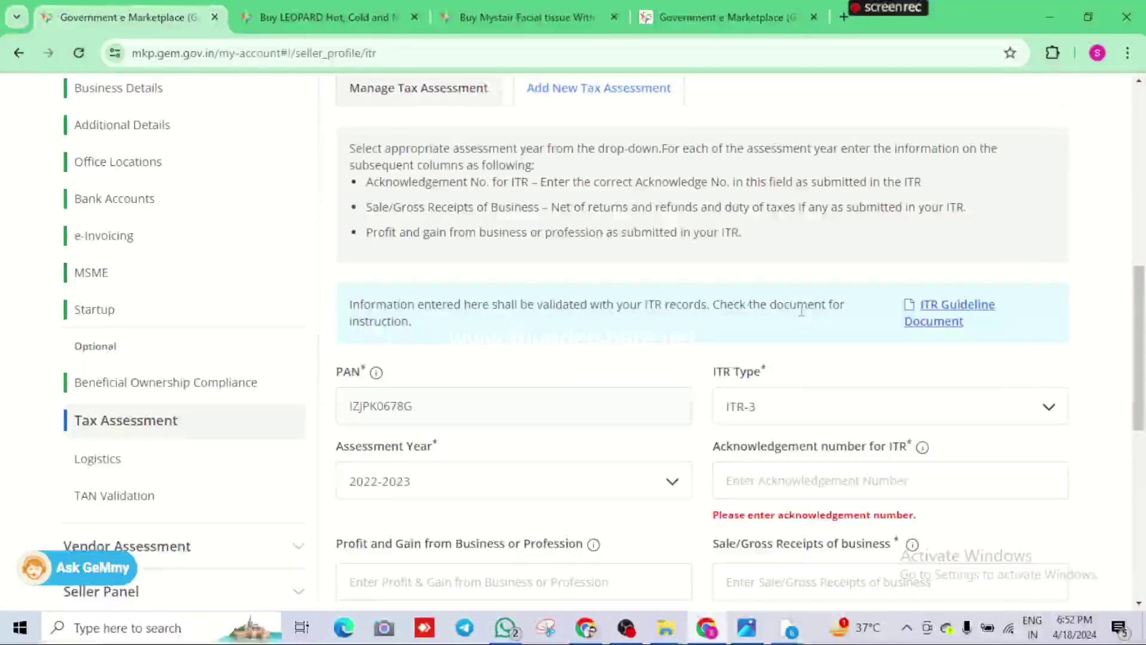
scroll(802, 309, up, 4)
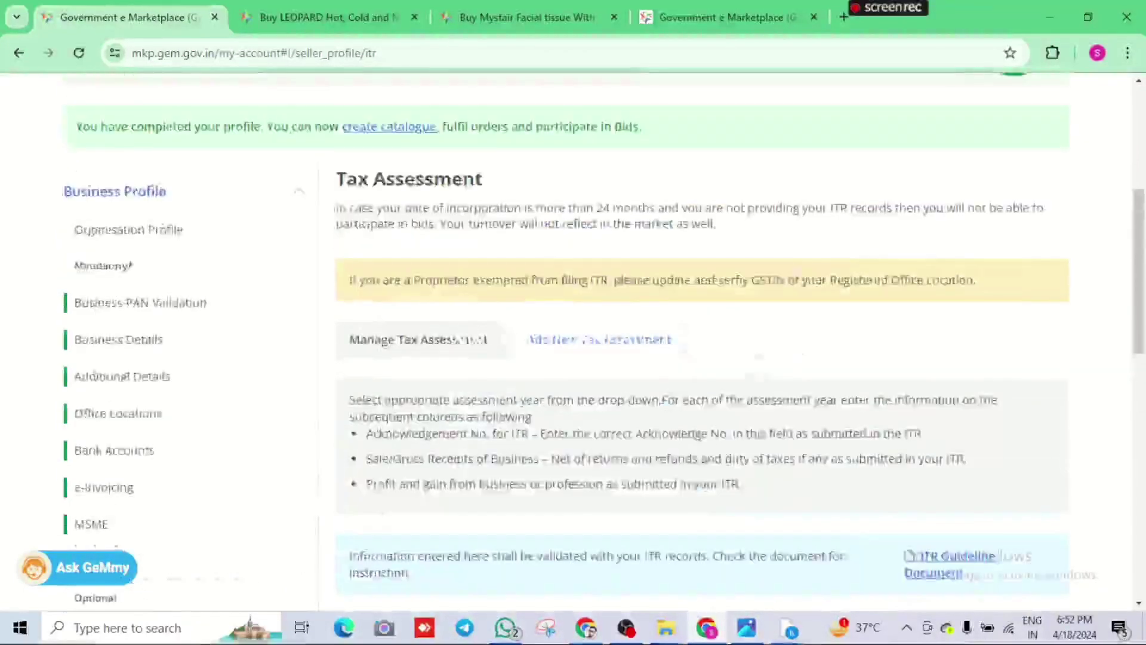
scroll(475, 194, up, 4)
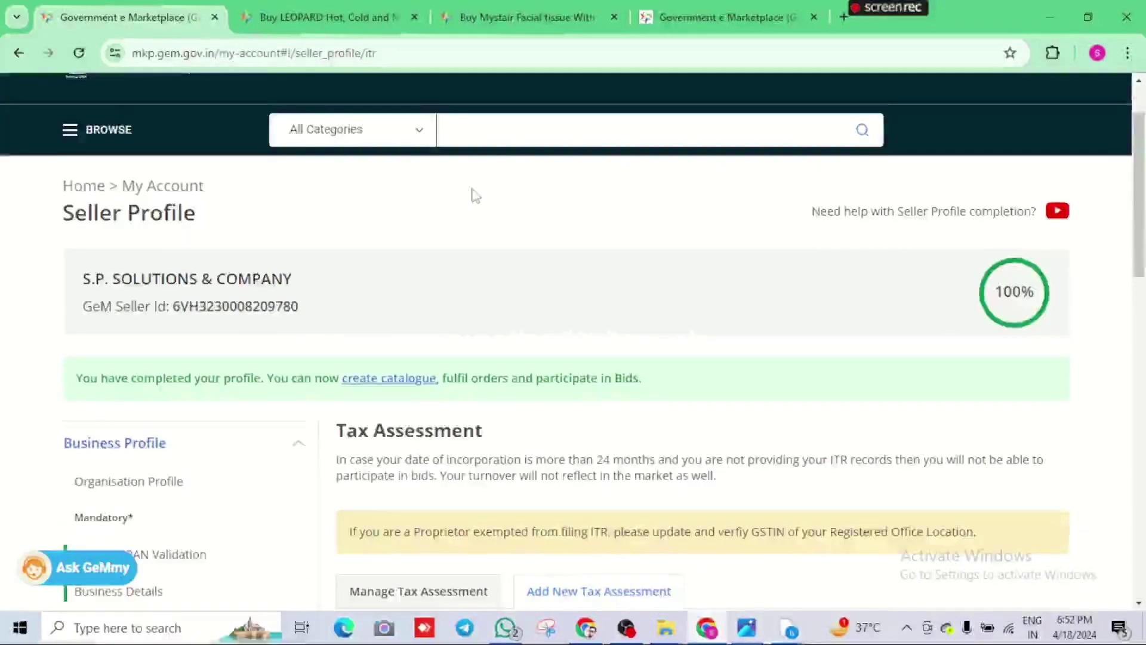
scroll(474, 194, down, 3)
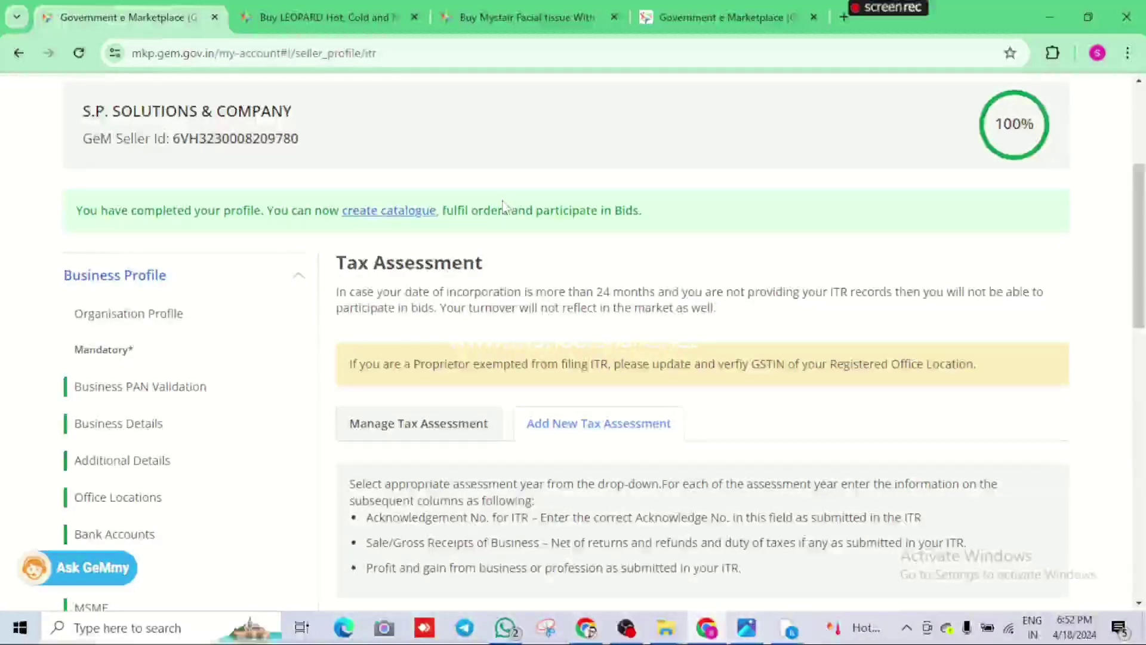
scroll(651, 313, up, 2)
scroll(650, 317, down, 6)
scroll(524, 402, down, 4)
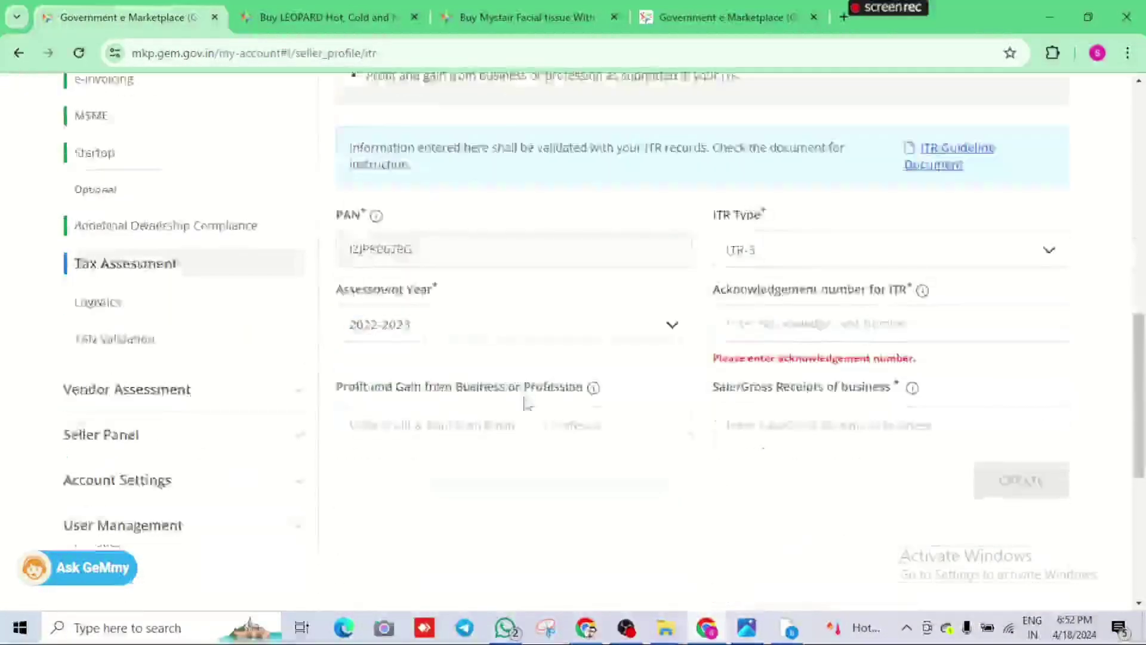
click(545, 414)
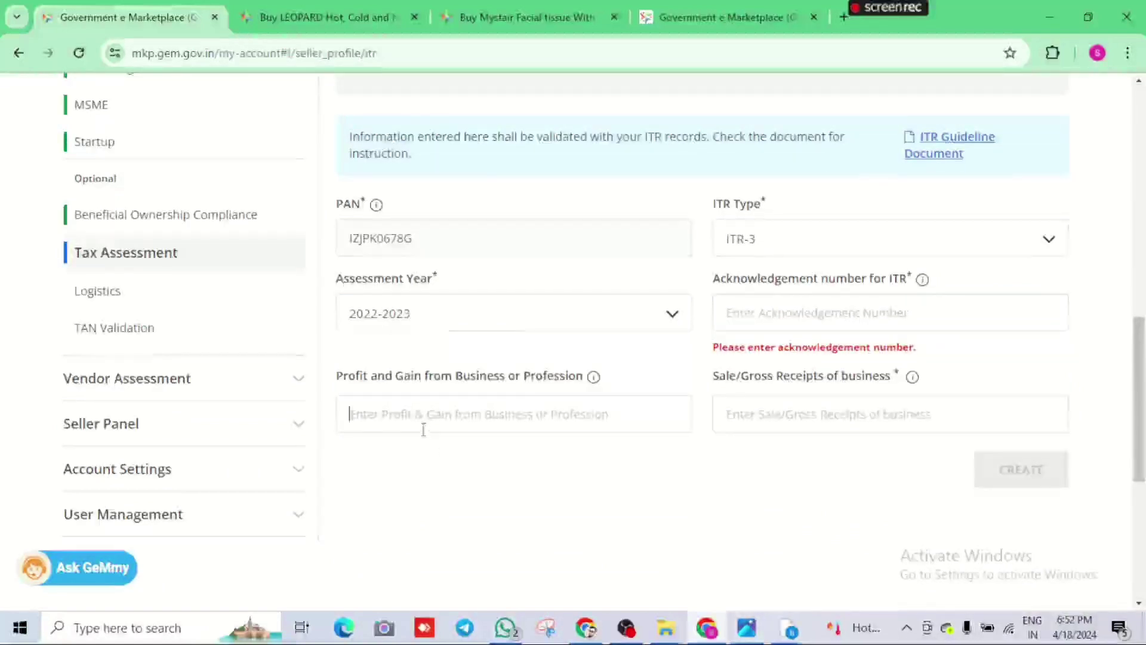
Open the list of help options for the seller account.
scroll(770, 340, up, 5)
scroll(770, 340, up, 6)
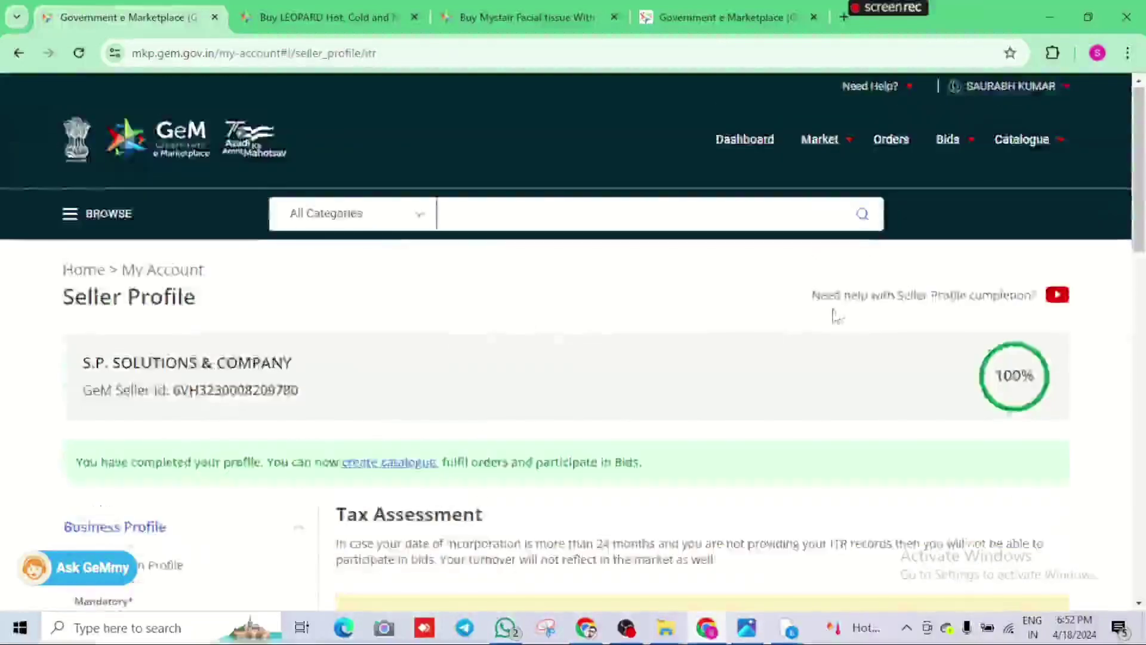
click(887, 94)
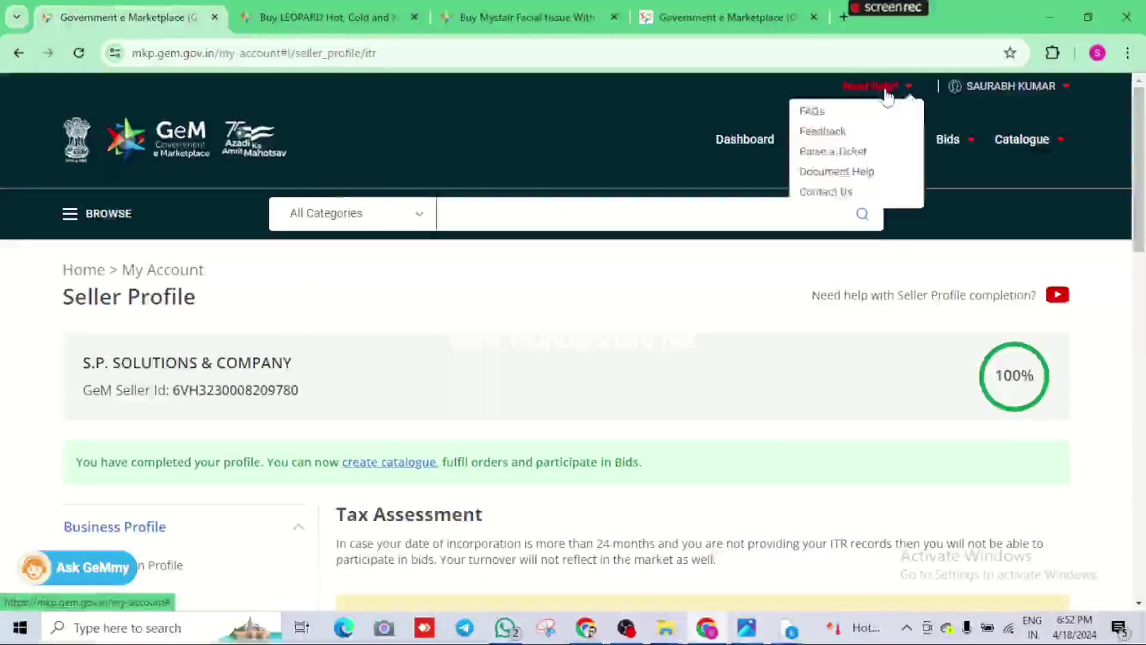